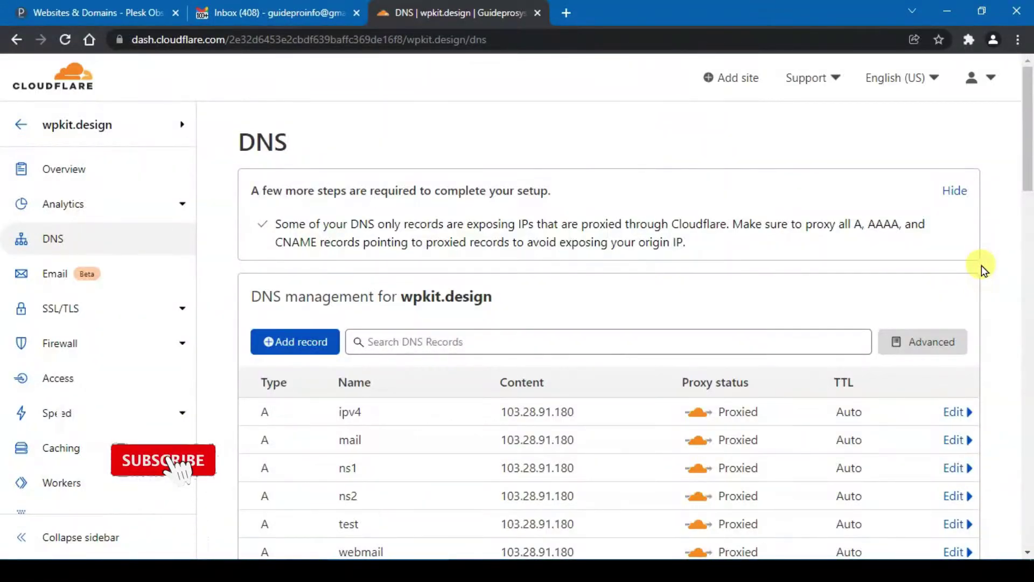
# - Review the other websites on the account and scroll through the DNS record list
pyautogui.click(167, 124)
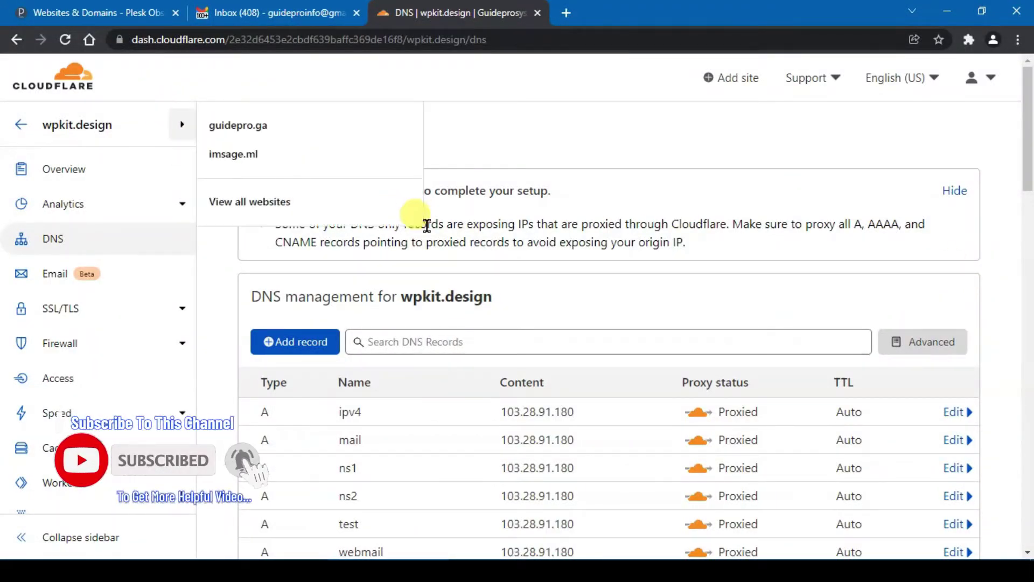
pyautogui.scroll(-4, 429, 231)
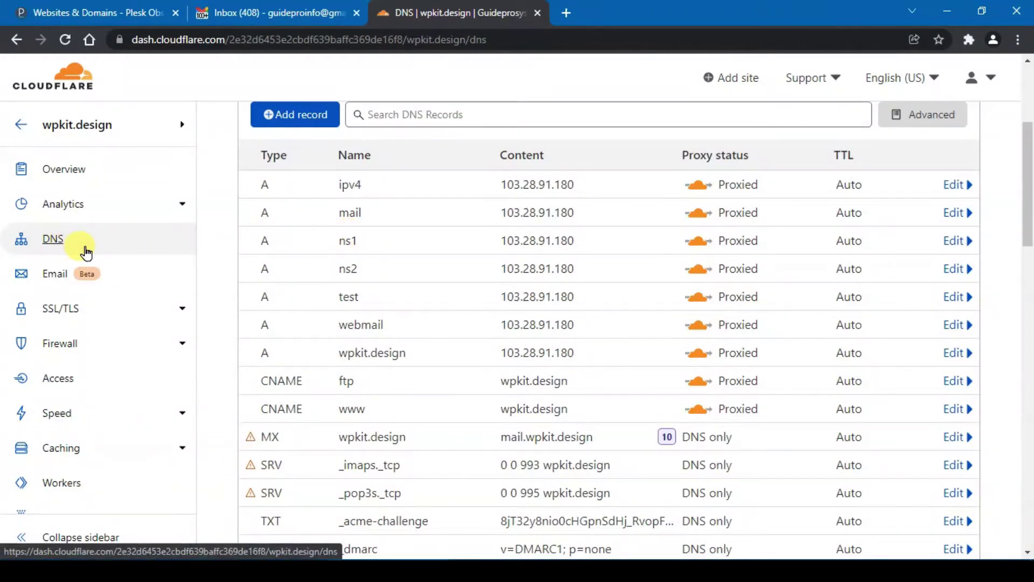
pyautogui.scroll(1, 286, 208)
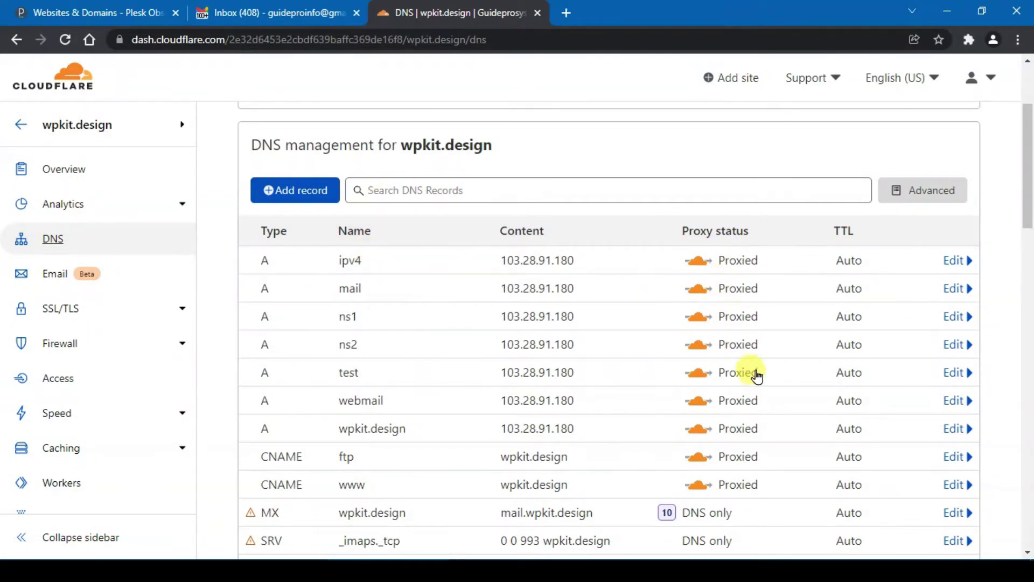
pyautogui.scroll(-1, 765, 396)
pyautogui.scroll(-2, 769, 398)
pyautogui.scroll(3, 771, 399)
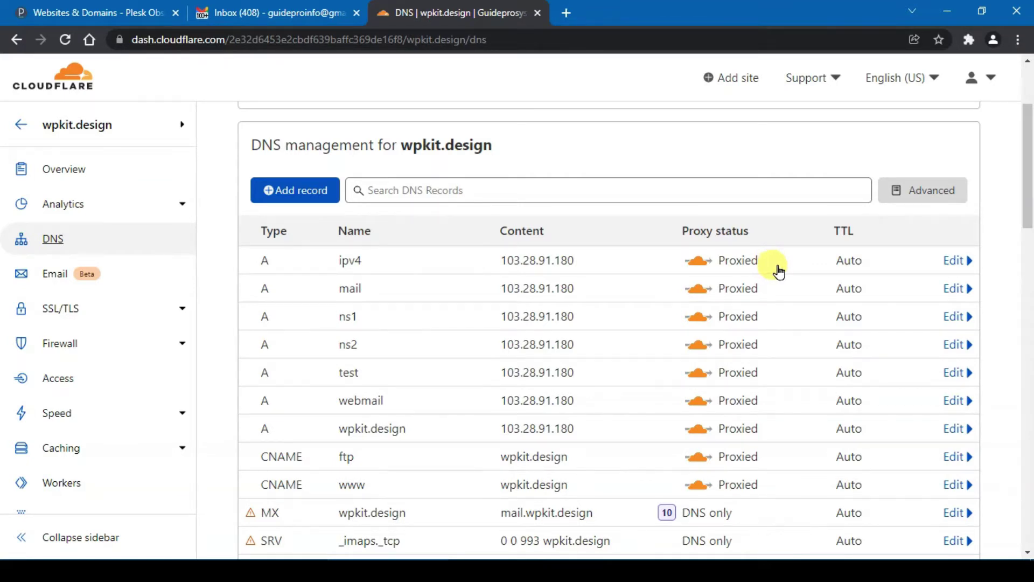
pyautogui.scroll(-1, 776, 269)
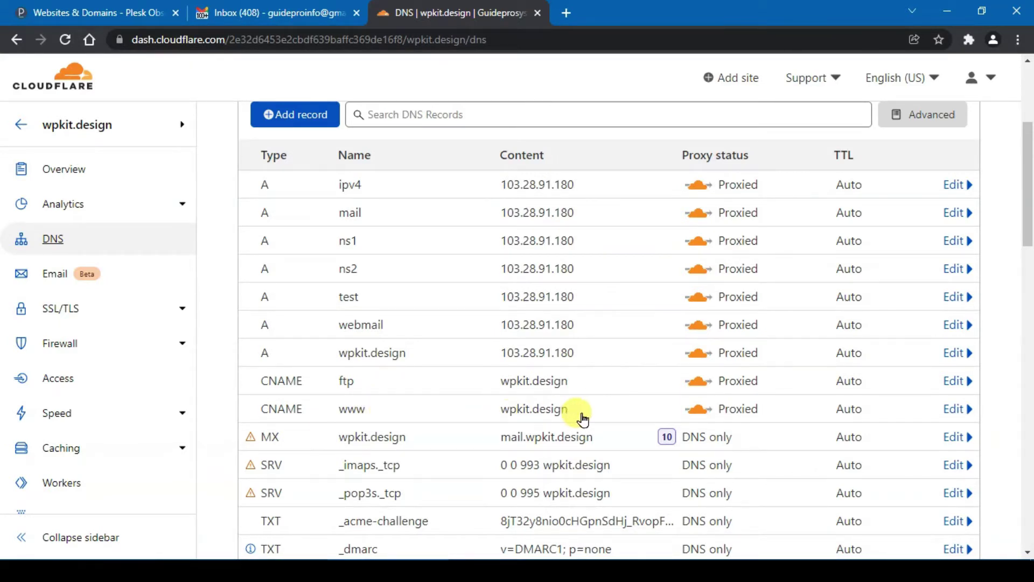
pyautogui.scroll(1, 785, 351)
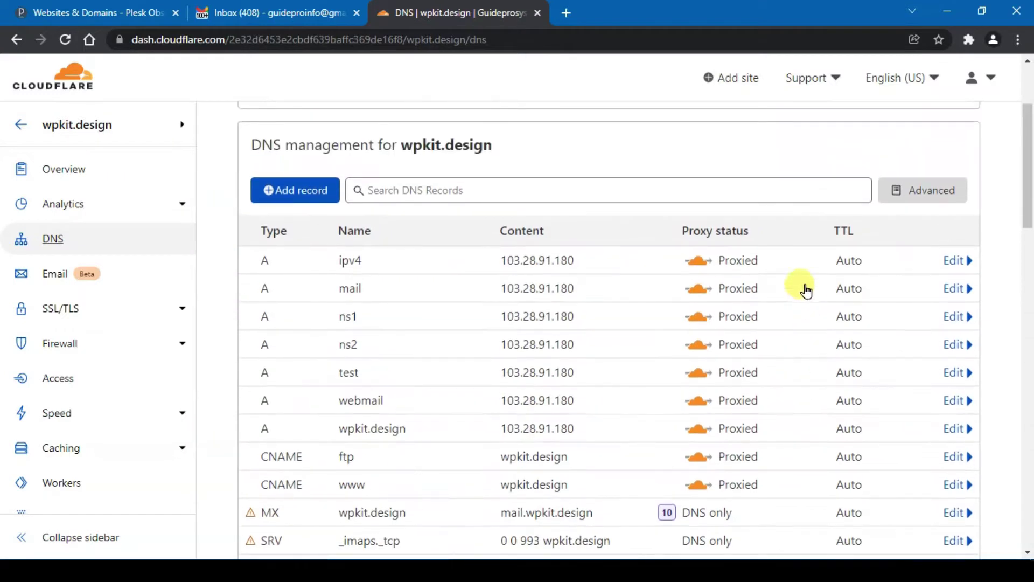
# - Set the ipv4, mail and ns1 A records to DNS only
pyautogui.click(777, 263)
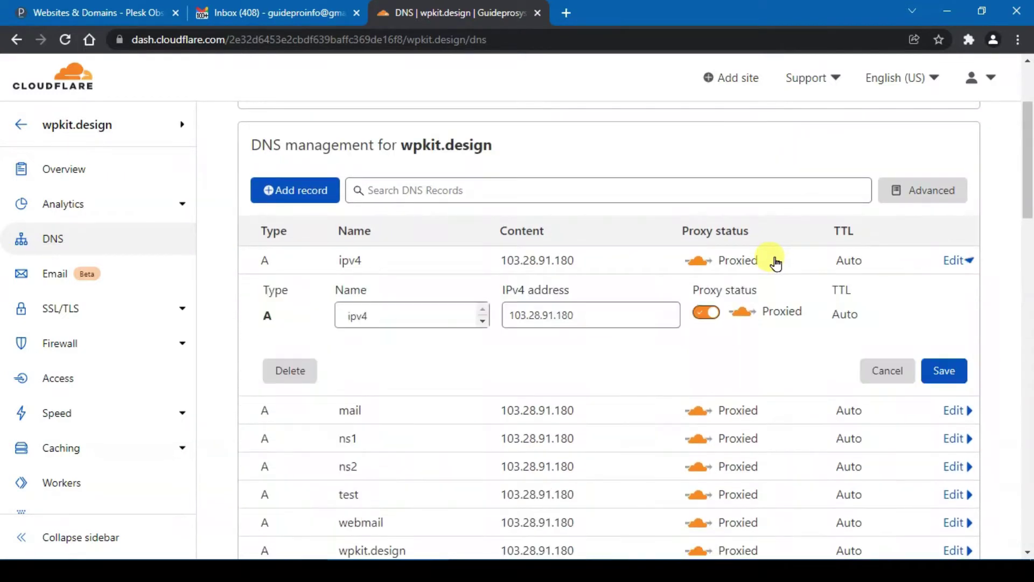
pyautogui.click(704, 318)
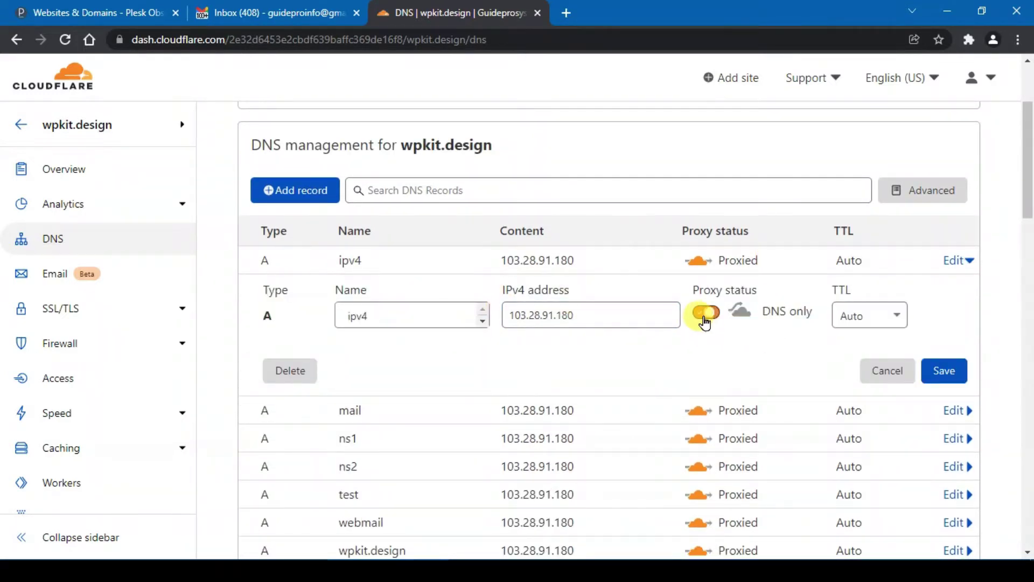
pyautogui.click(947, 374)
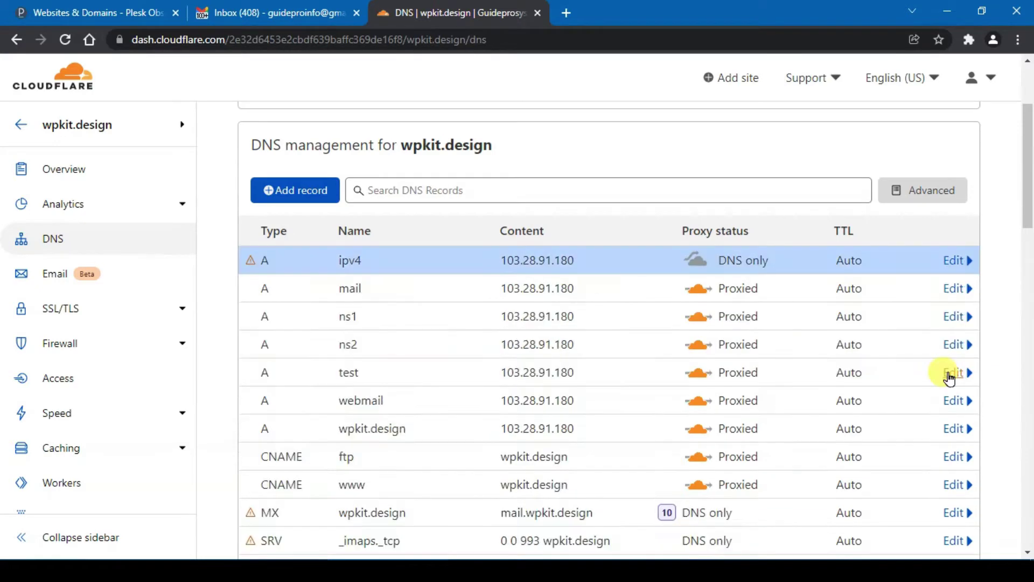
pyautogui.click(955, 288)
pyautogui.click(707, 346)
pyautogui.click(943, 398)
pyautogui.click(954, 317)
pyautogui.click(705, 372)
pyautogui.click(944, 427)
# - Set the ns2 and webmail A records to DNS only
pyautogui.click(954, 345)
pyautogui.click(706, 395)
pyautogui.click(944, 454)
pyautogui.click(954, 400)
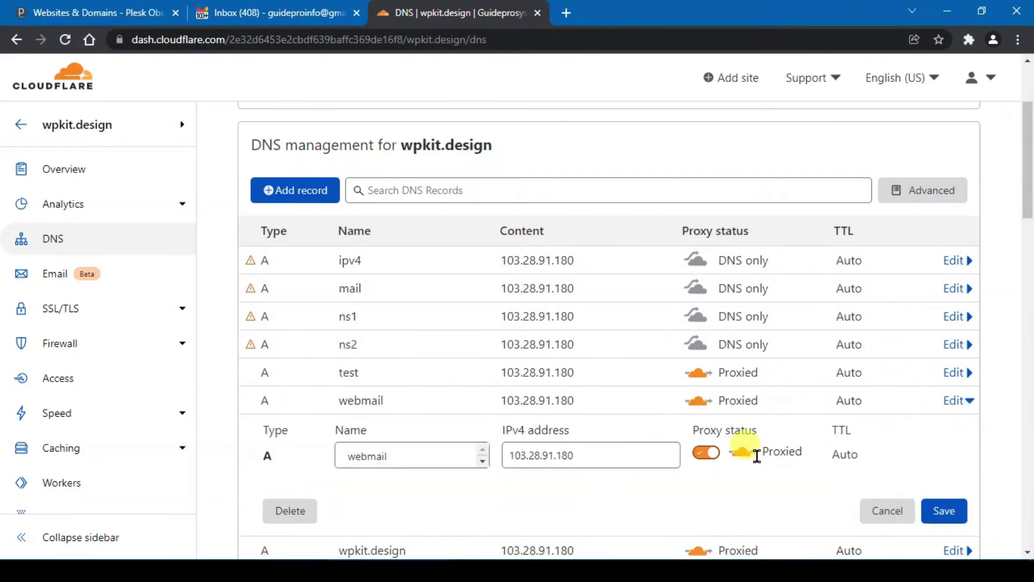
pyautogui.click(706, 455)
pyautogui.click(943, 510)
pyautogui.scroll(-1, 392, 300)
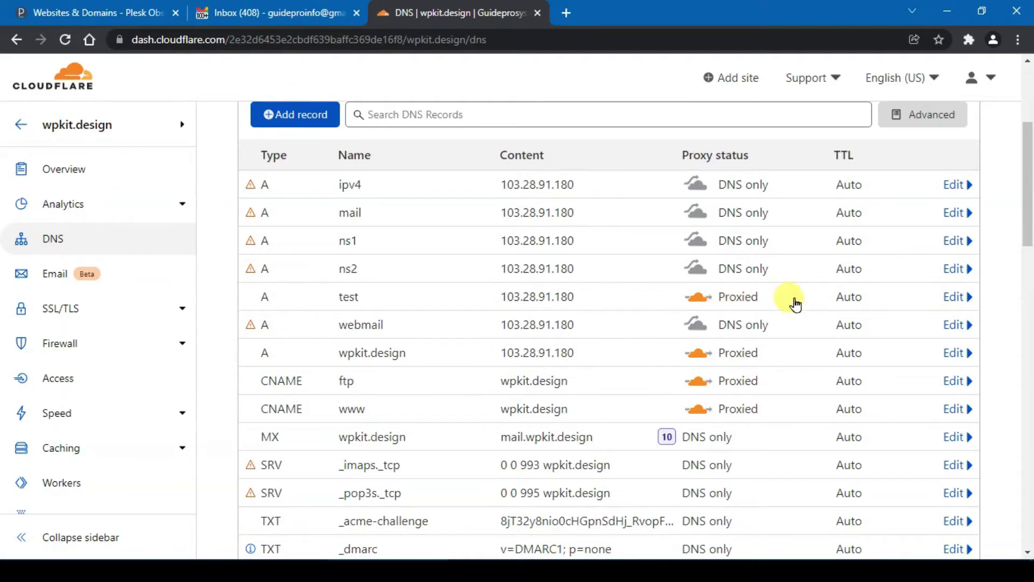
pyautogui.scroll(-1, 820, 340)
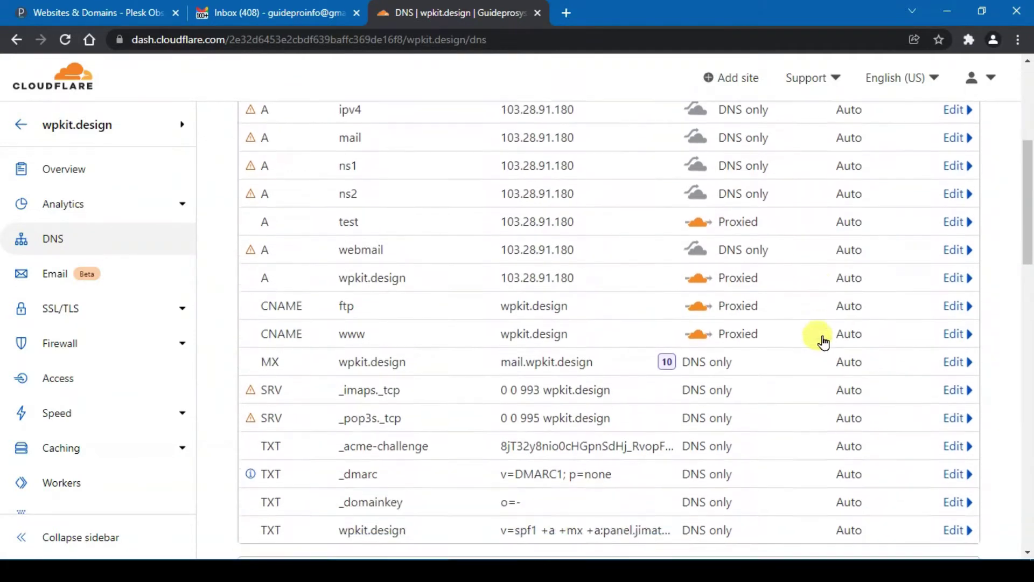
# - Turn off proxying on the ftp CNAME record so it is DNS only
pyautogui.click(800, 306)
pyautogui.click(700, 358)
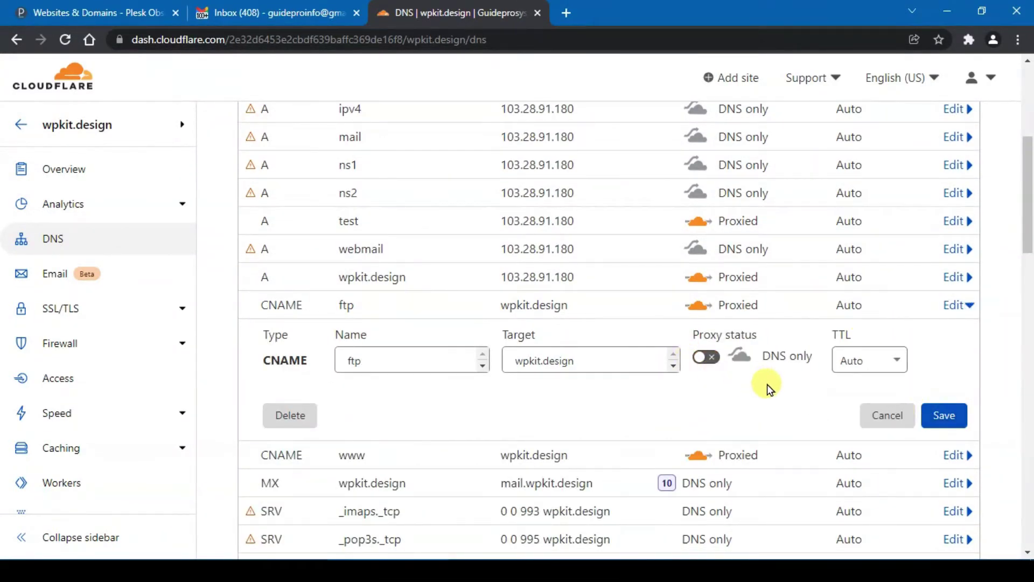
pyautogui.click(940, 416)
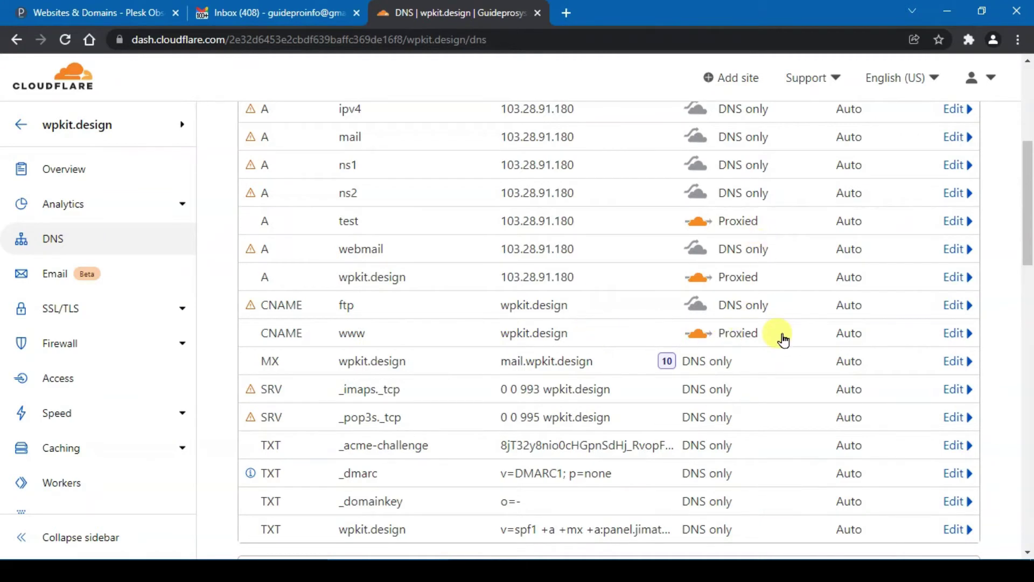
pyautogui.scroll(3, 792, 323)
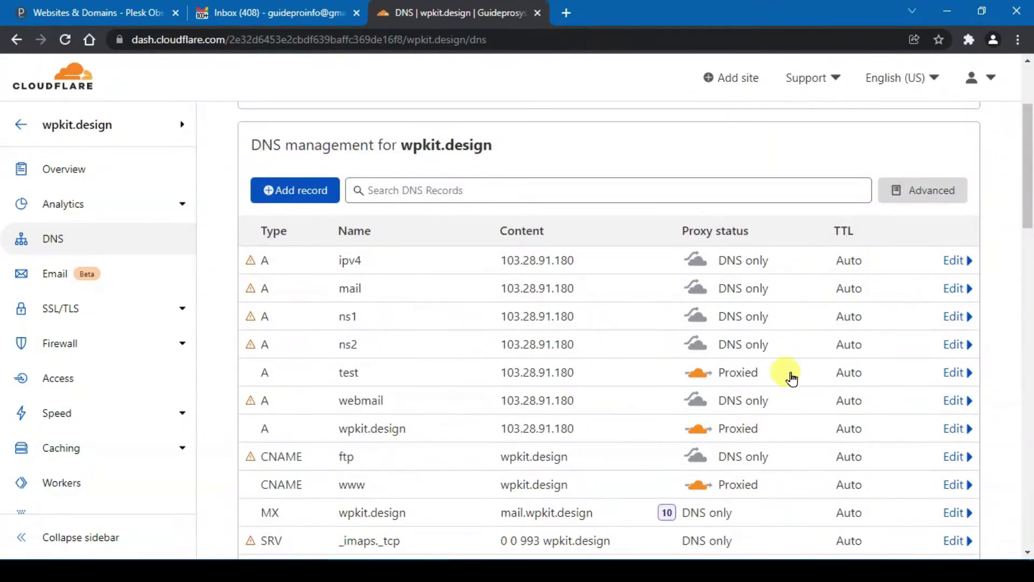
pyautogui.scroll(-1, 792, 404)
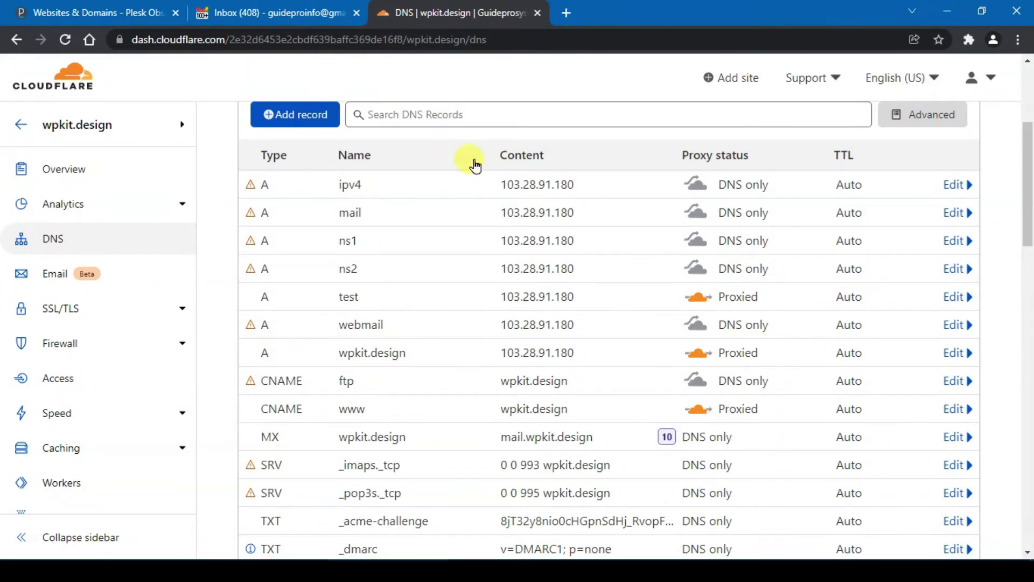
# - In Plesk, open the Mail list of wpkit.design showing the info@ mailbox
pyautogui.click(119, 16)
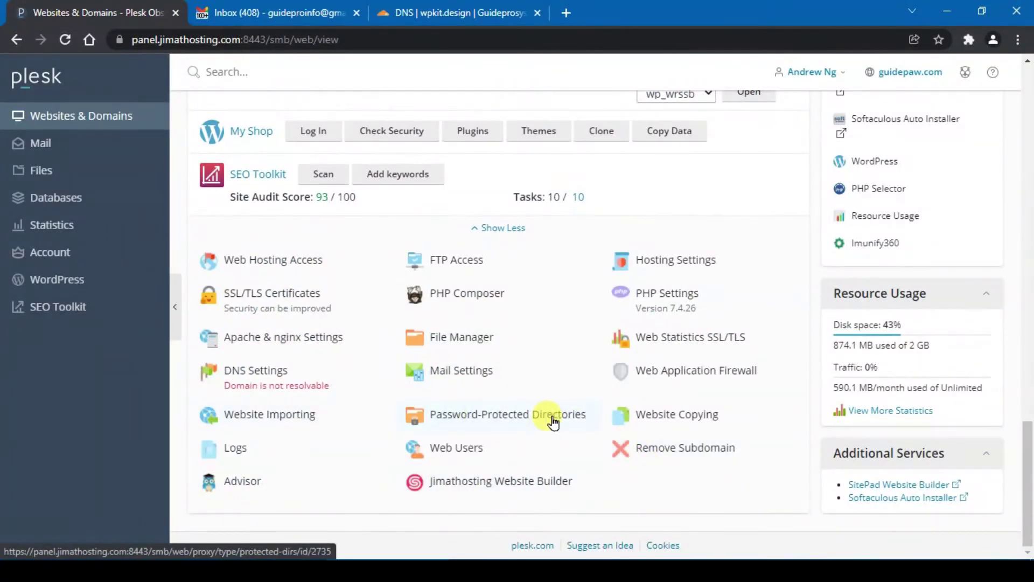
pyautogui.scroll(3, 554, 418)
pyautogui.scroll(-13, 519, 273)
pyautogui.scroll(5, 511, 291)
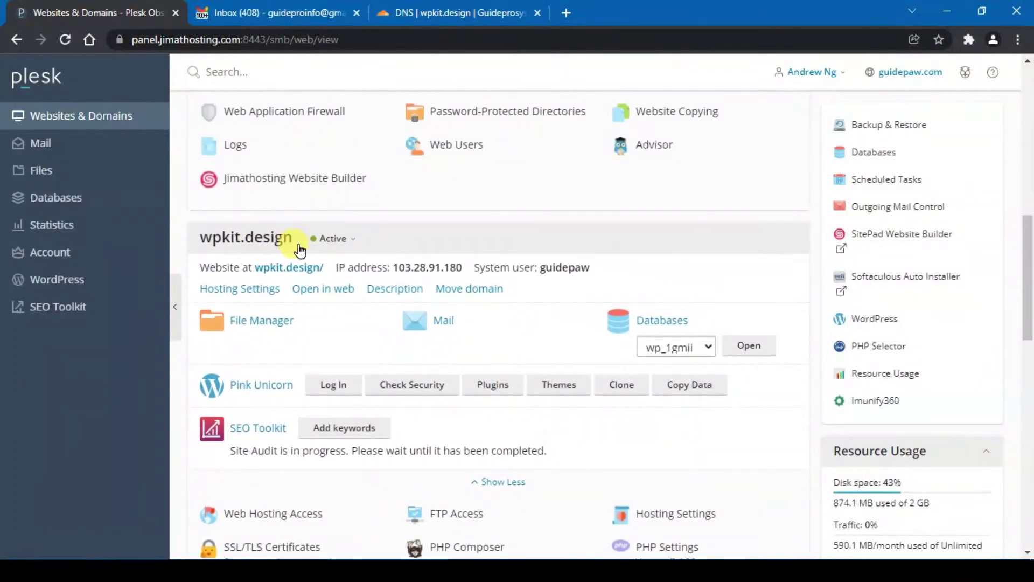
pyautogui.scroll(-4, 444, 287)
pyautogui.scroll(-2, 550, 434)
pyautogui.click(484, 329)
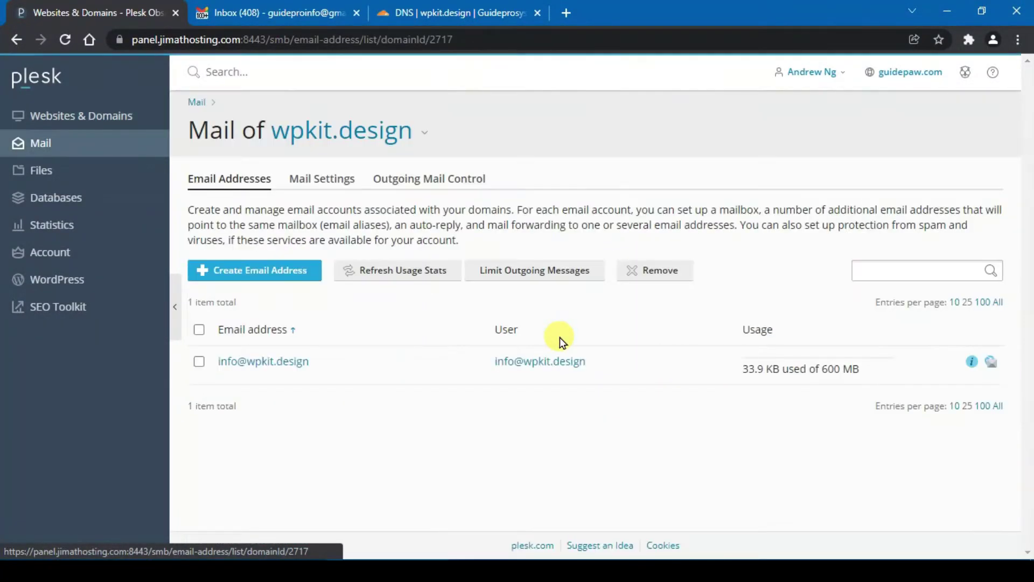
# - Log into info@ webmail and send 'this is my new mail' with body 'pls save my email address'
pyautogui.click(990, 362)
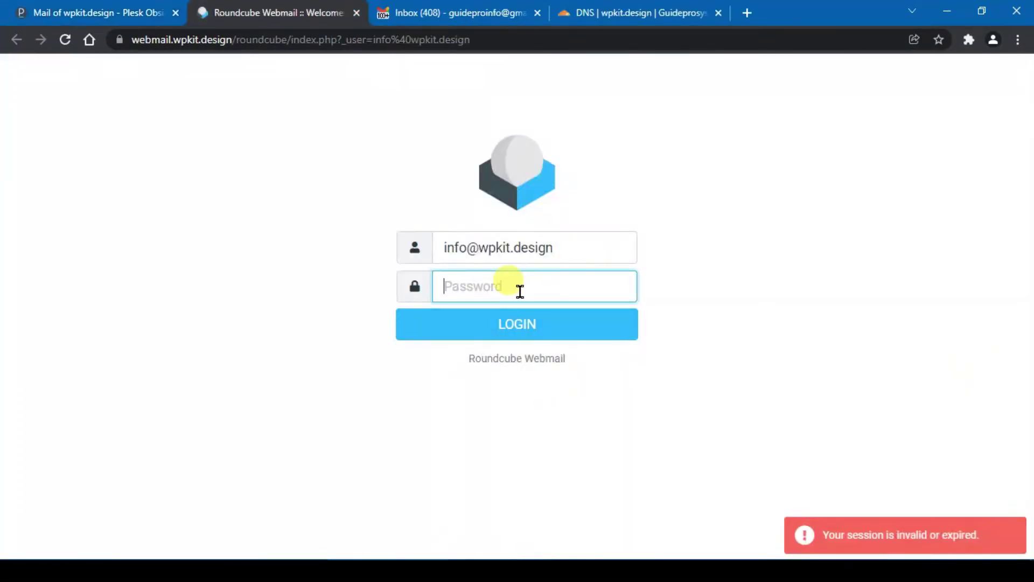
pyautogui.press('Return')
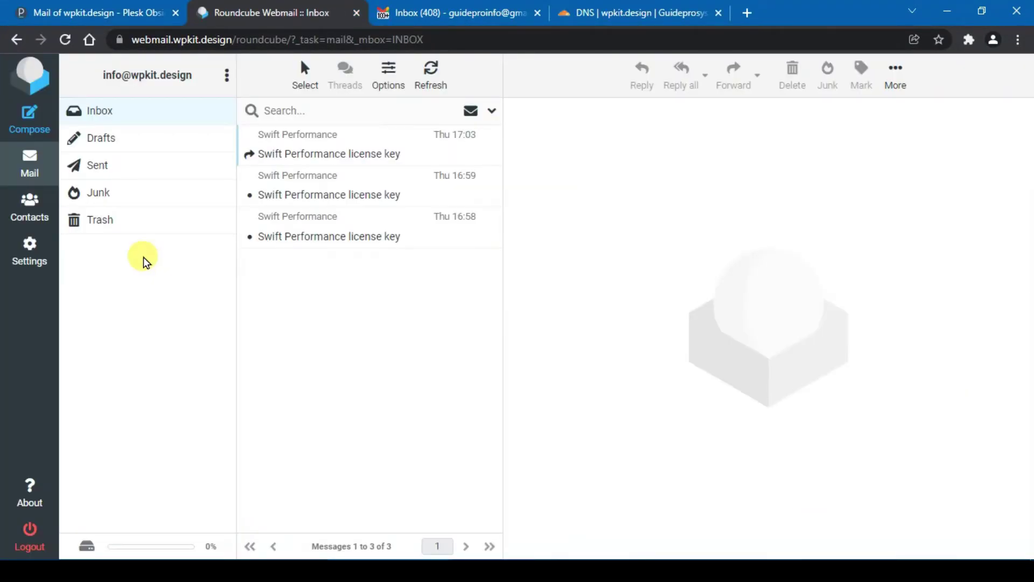
pyautogui.click(44, 131)
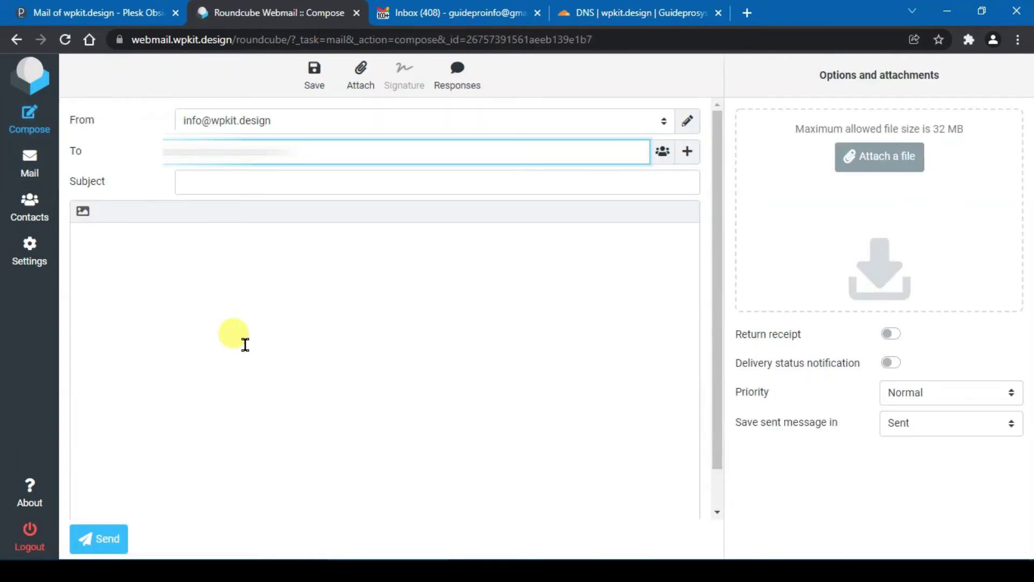
pyautogui.press('Tab')
pyautogui.write('this is my new mail')
pyautogui.press('Tab')
pyautogui.write('pls')
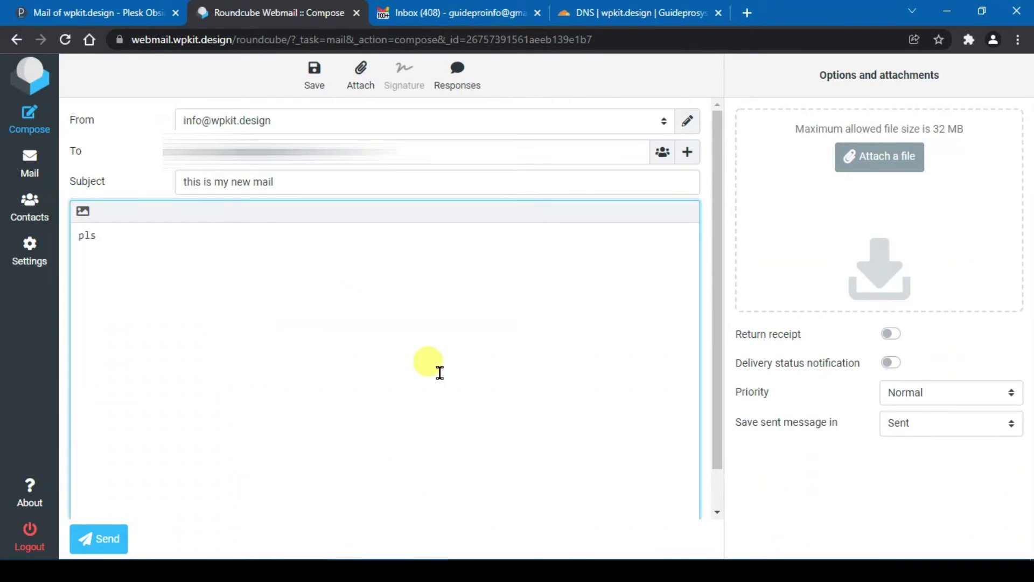
pyautogui.write(' save my email address')
pyautogui.click(100, 538)
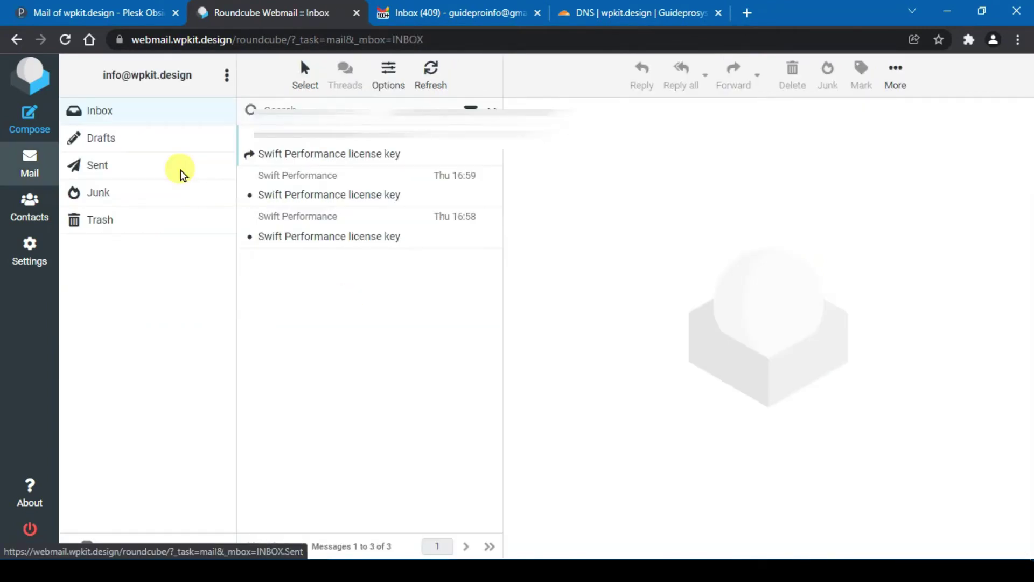
# - Confirm the test message is in the Sent folder, then go to Gmail
pyautogui.click(183, 174)
pyautogui.click(374, 154)
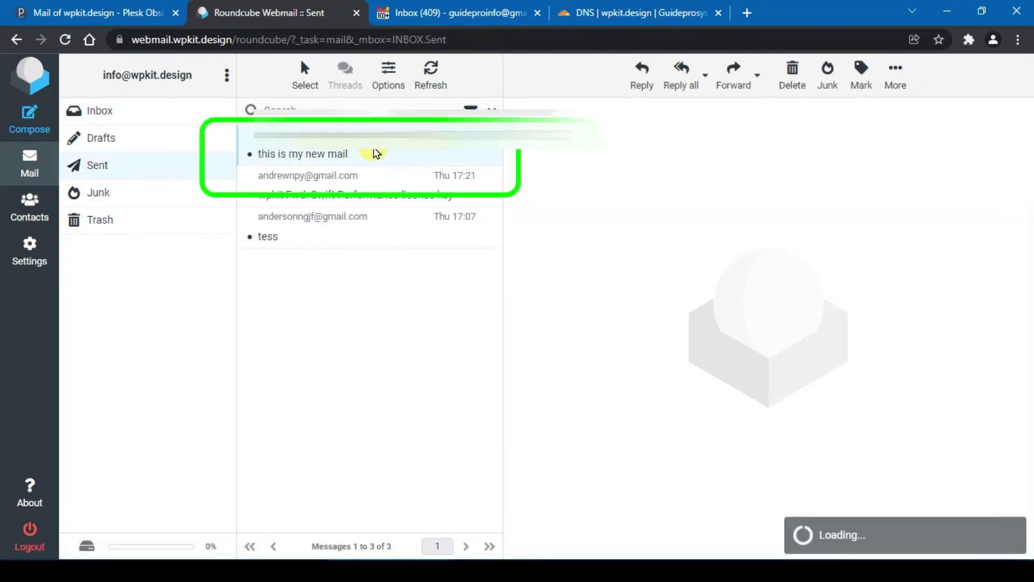
pyautogui.click(99, 110)
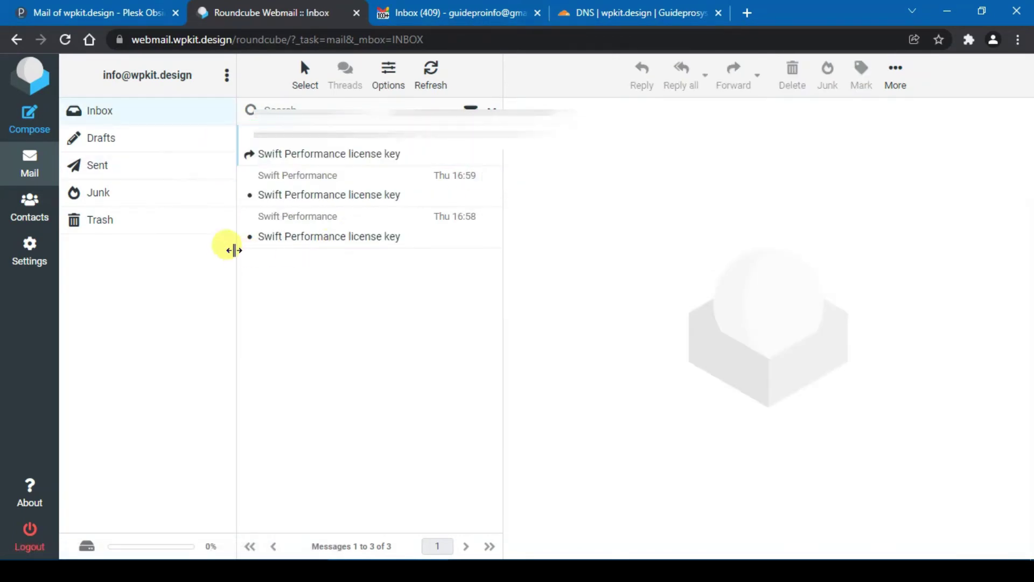
pyautogui.click(496, 22)
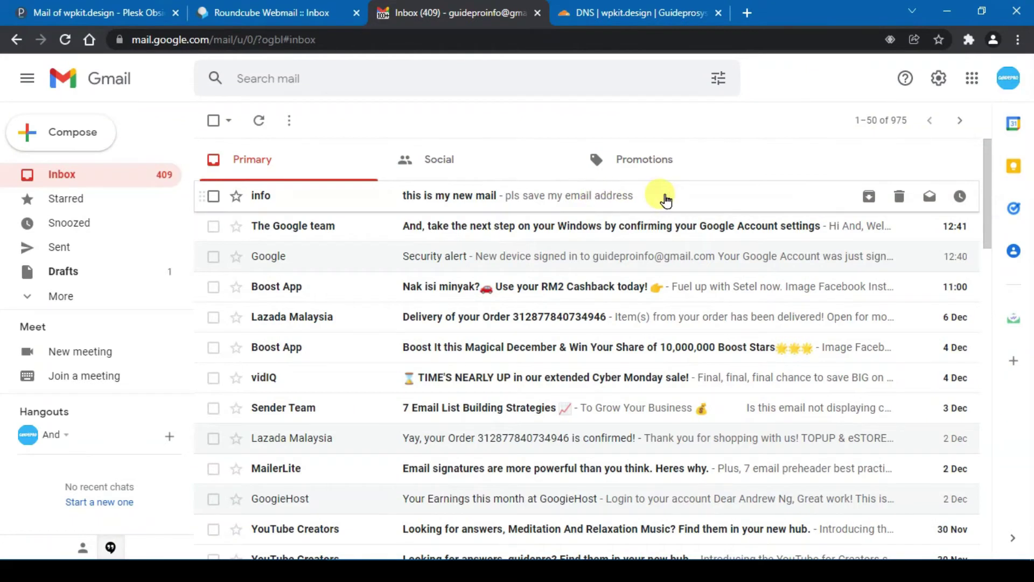
# - Reply 'yes i received your mail' to the test message in Gmail
pyautogui.click(666, 201)
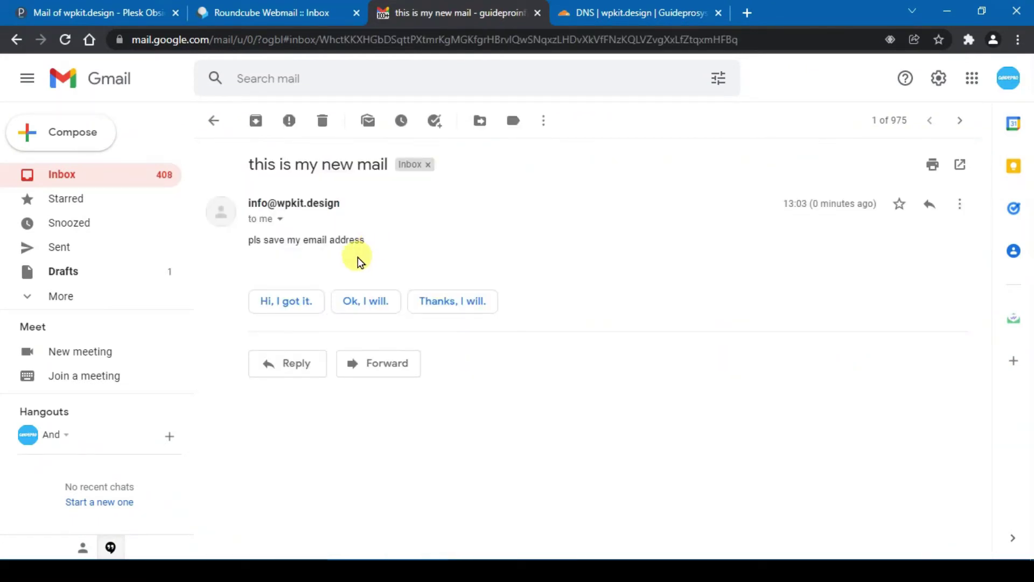
pyautogui.click(293, 372)
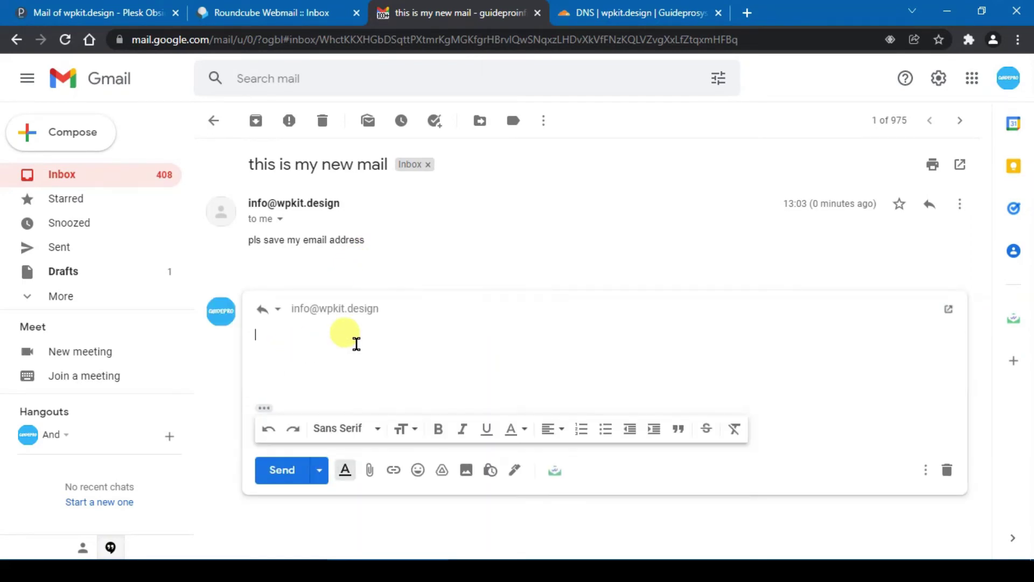
pyautogui.write('yes i received your mail')
pyautogui.click(277, 474)
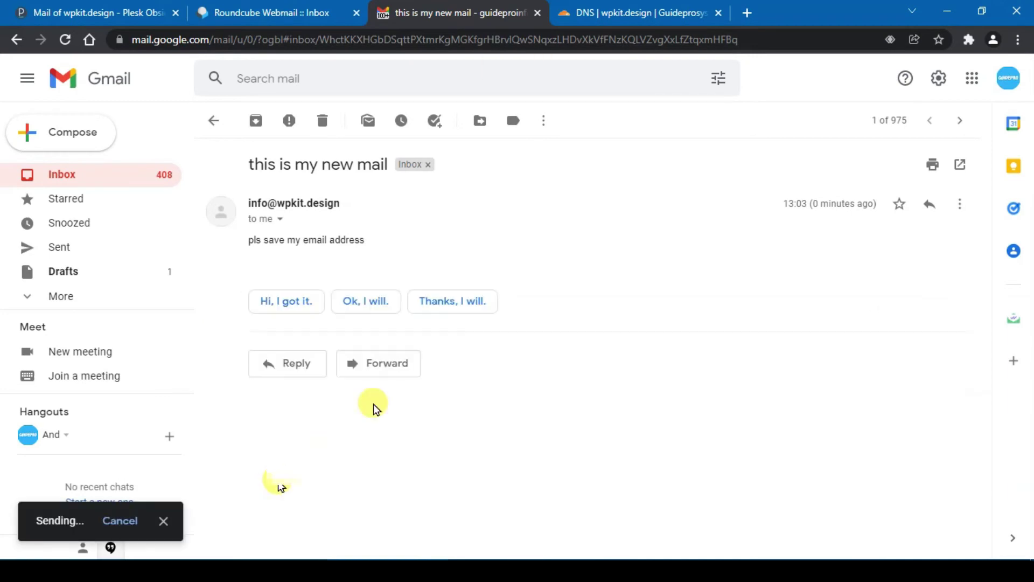
pyautogui.click(260, 11)
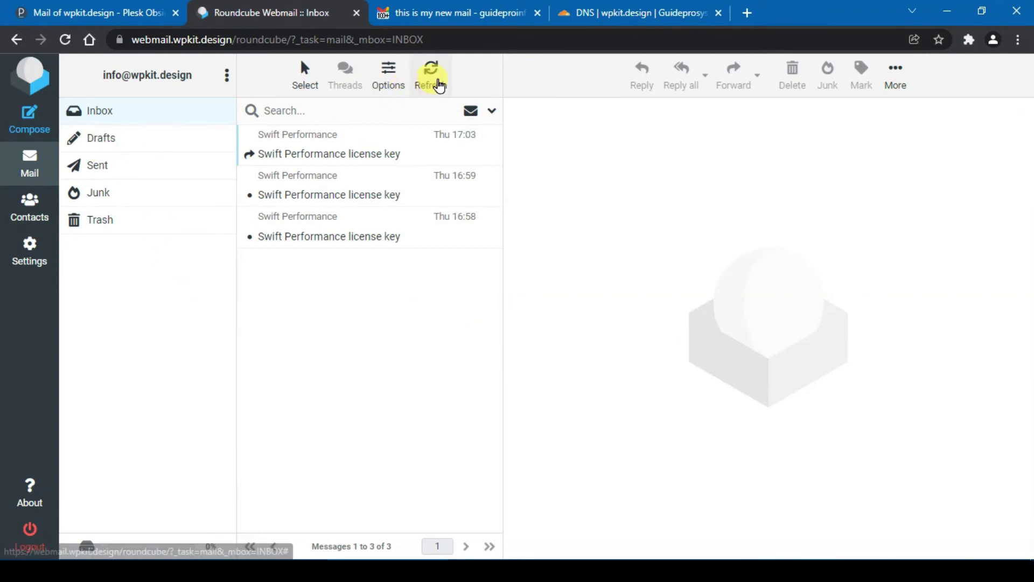
# - Refresh the inbox, open 'Re: this is my new mail' and allow its remote images
pyautogui.click(439, 85)
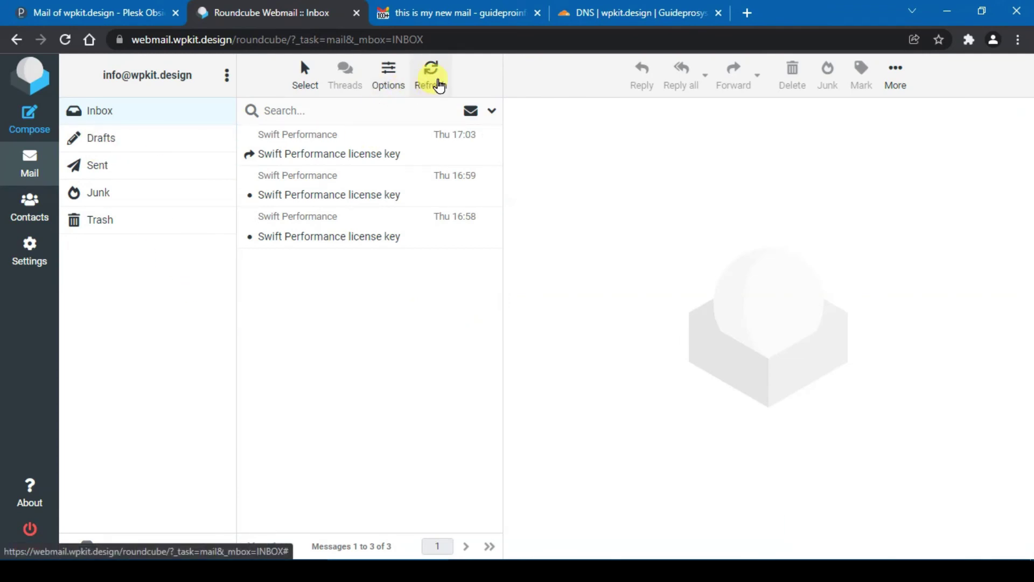
pyautogui.click(439, 85)
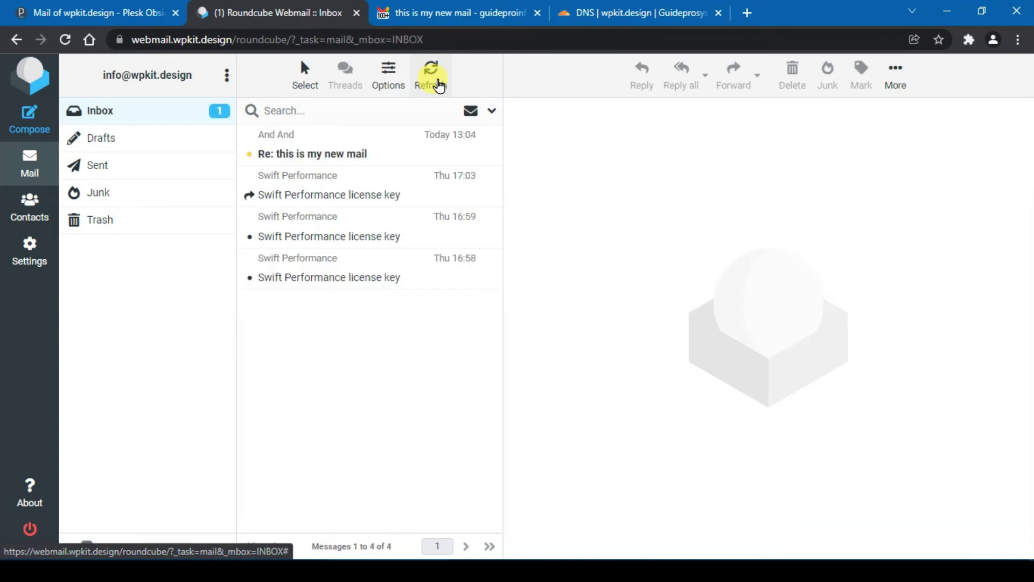
pyautogui.click(419, 148)
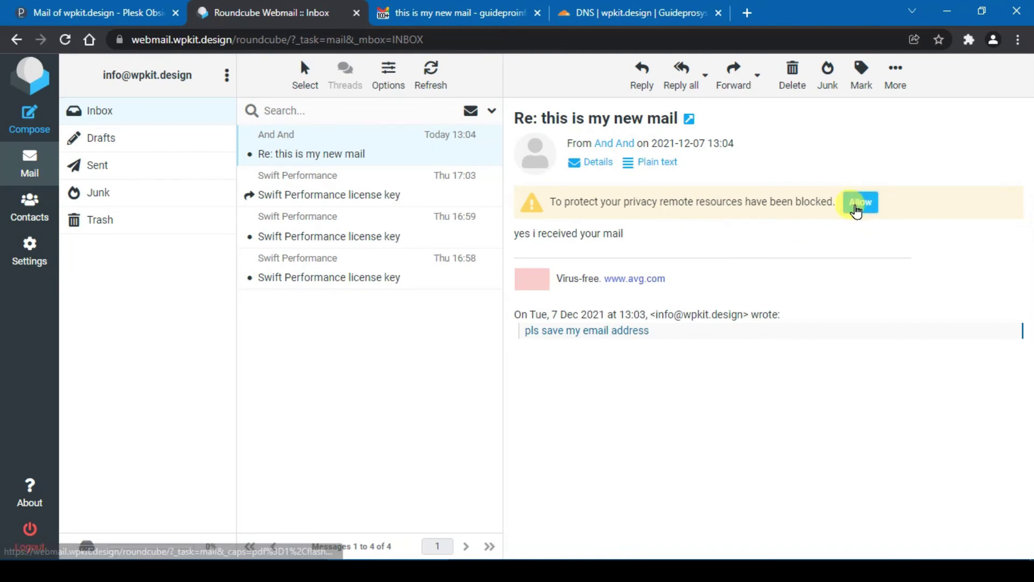
pyautogui.click(859, 203)
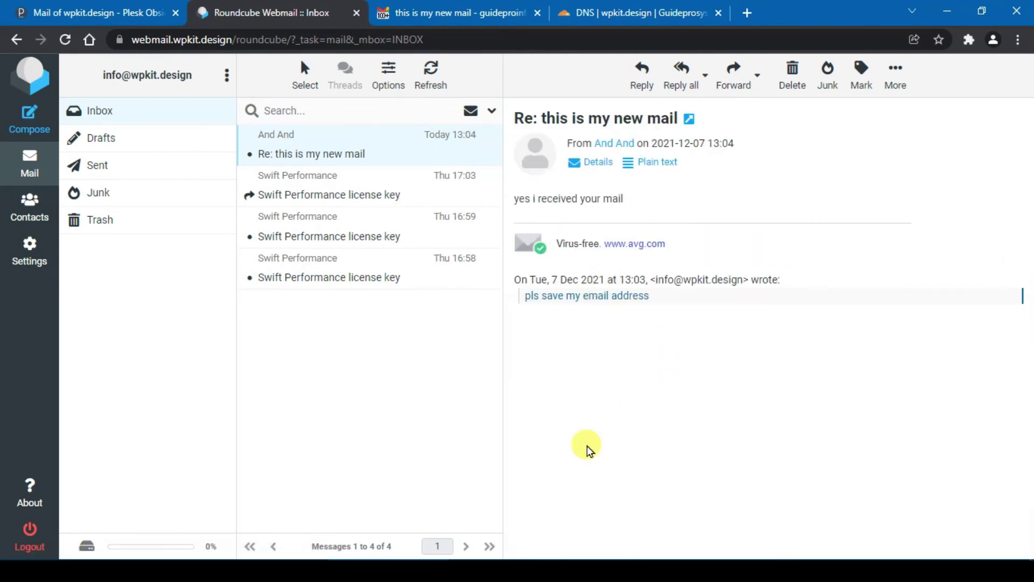